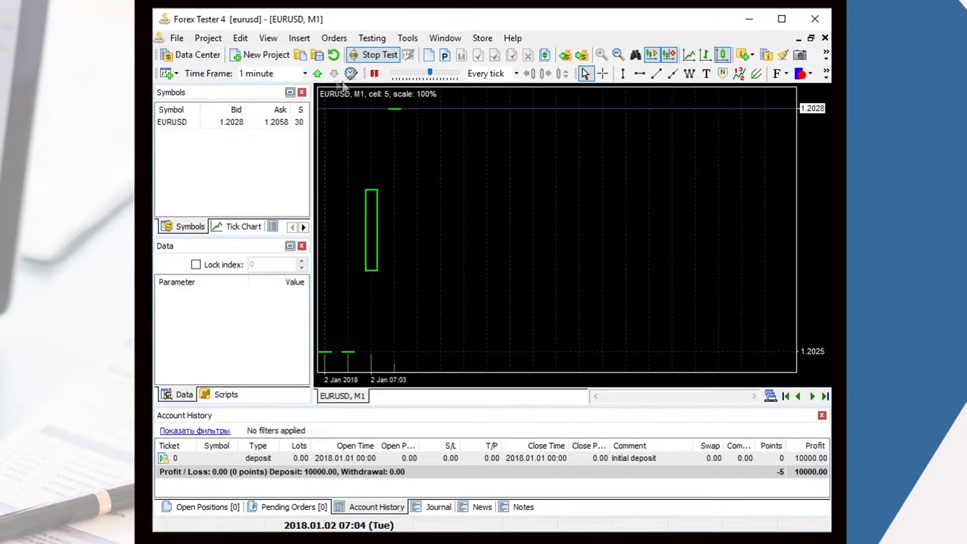
Set both the chart time frame and the test step to 1 hour
left_click(319, 81)
left_click(272, 132)
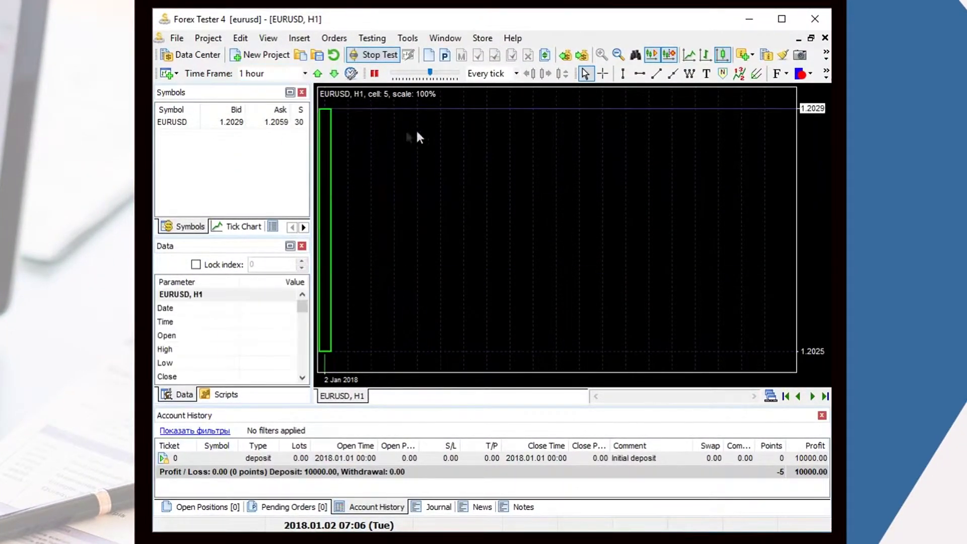
left_click(516, 74)
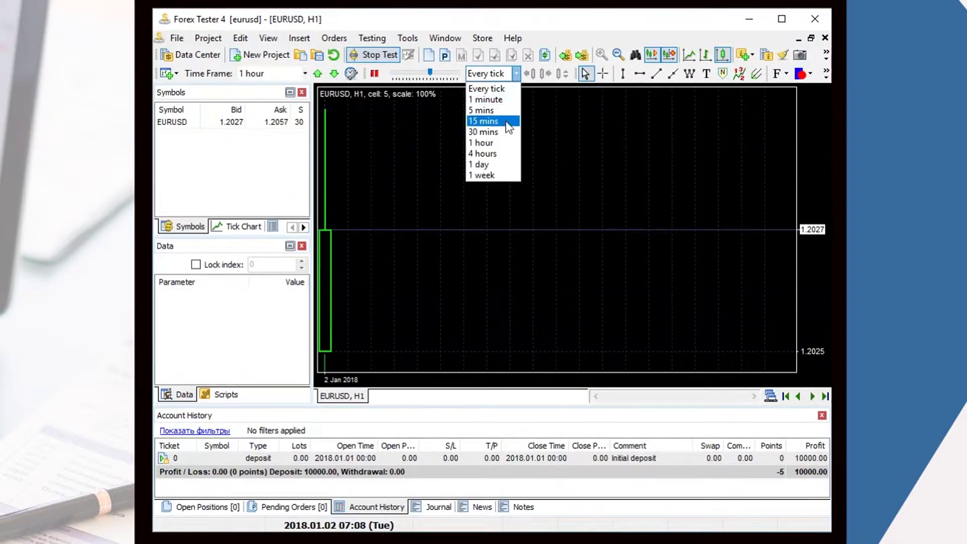
left_click(508, 143)
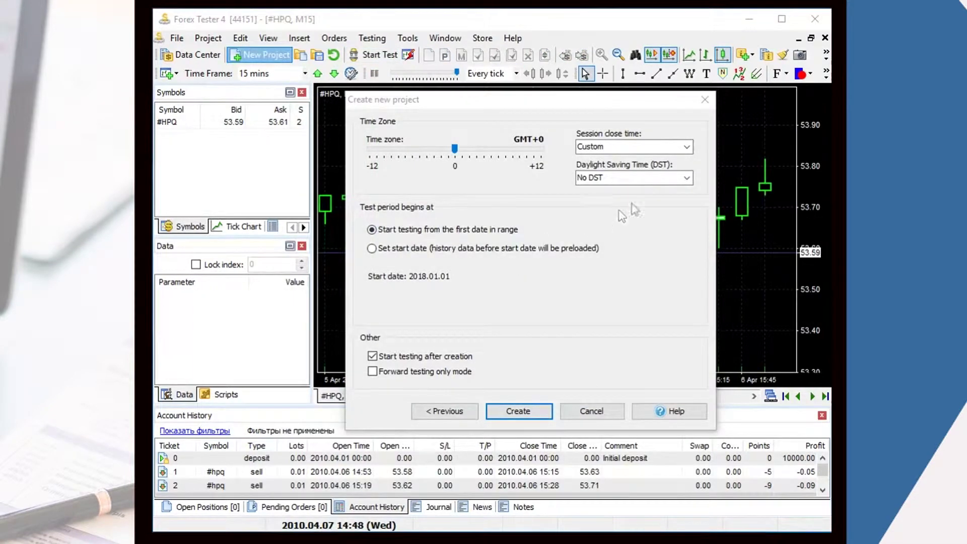
Create the new EURUSD project with European daylight saving time
left_click(684, 178)
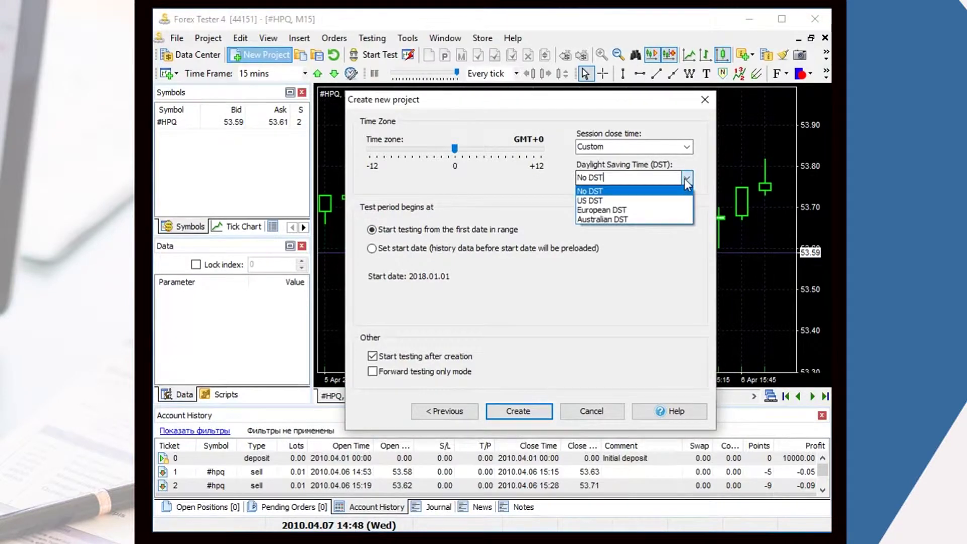
left_click(636, 214)
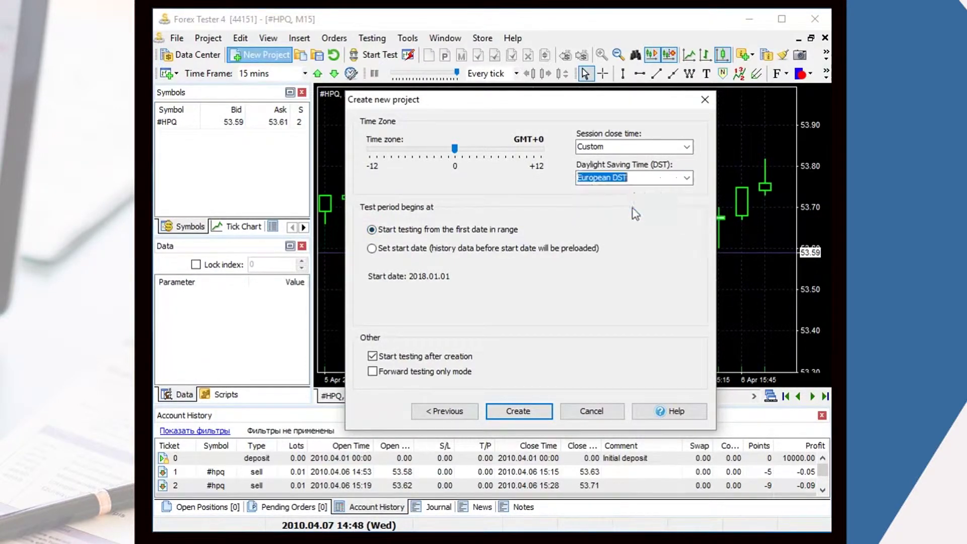
left_click(519, 412)
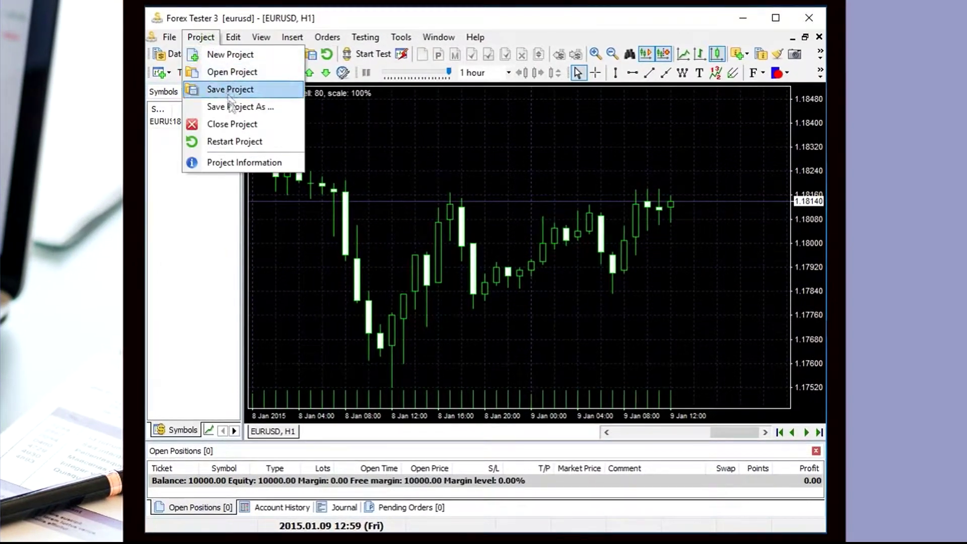
Review the current project's information, then close it
left_click(238, 166)
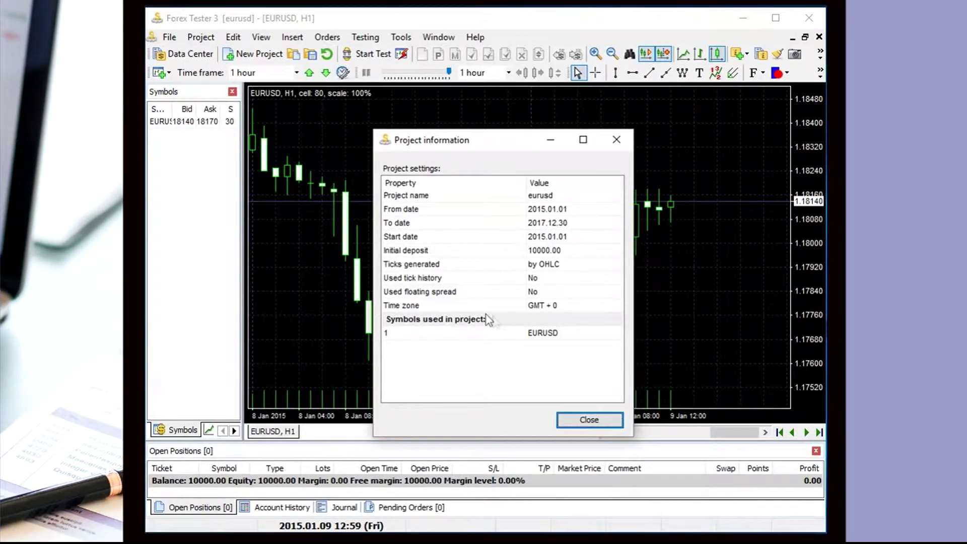
left_click_drag(372, 195, 636, 240)
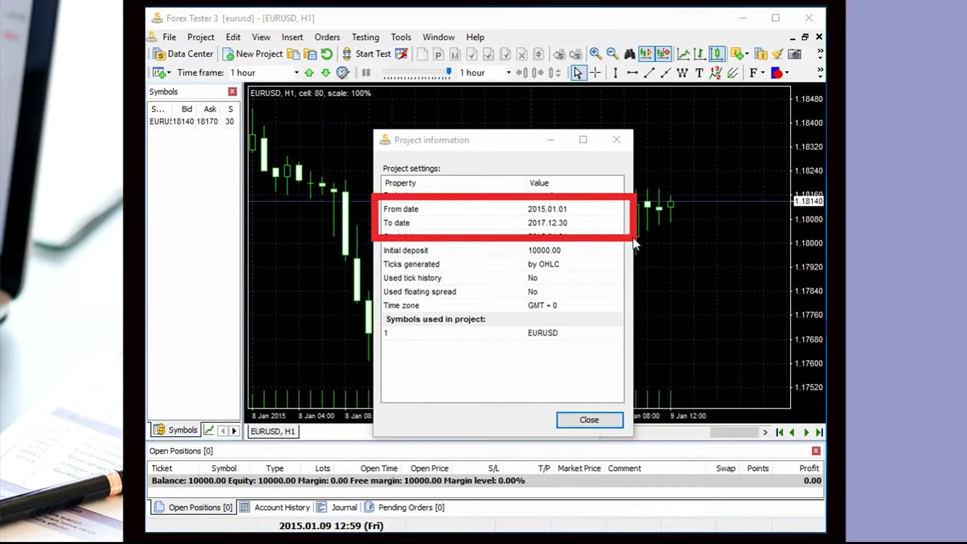
left_click(594, 421)
Create a new EURUSD project testing from 2015.01.01 with default pages, then start the test
left_click(260, 57)
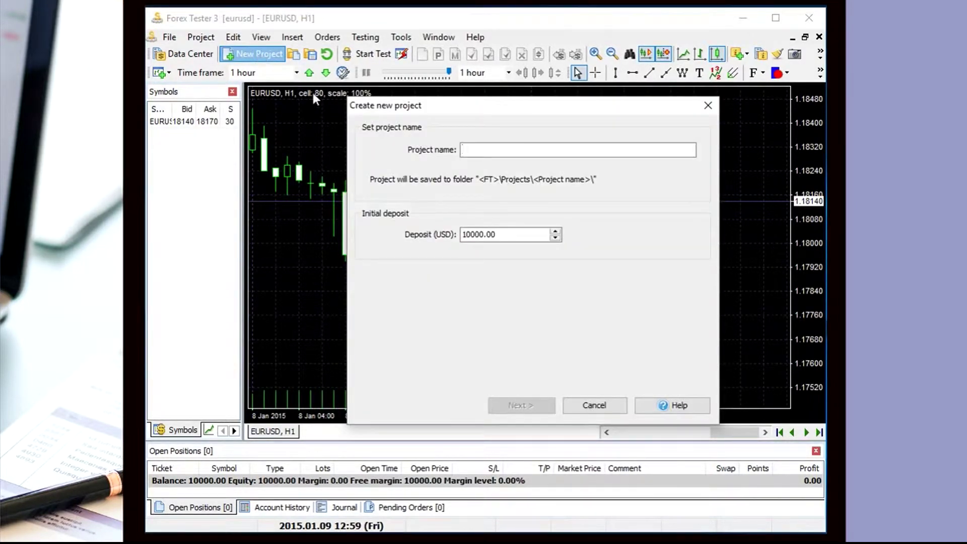
left_click(521, 405)
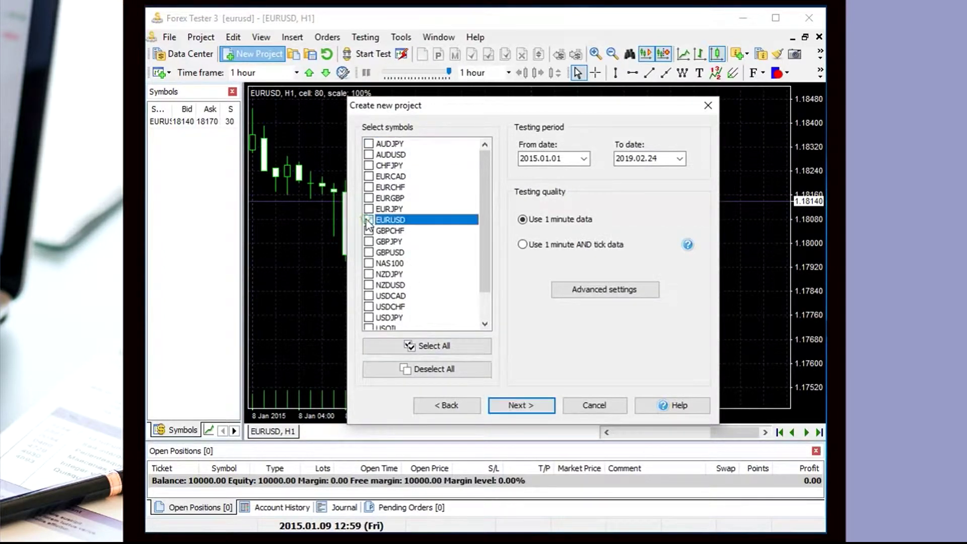
left_click(534, 400)
left_click(537, 402)
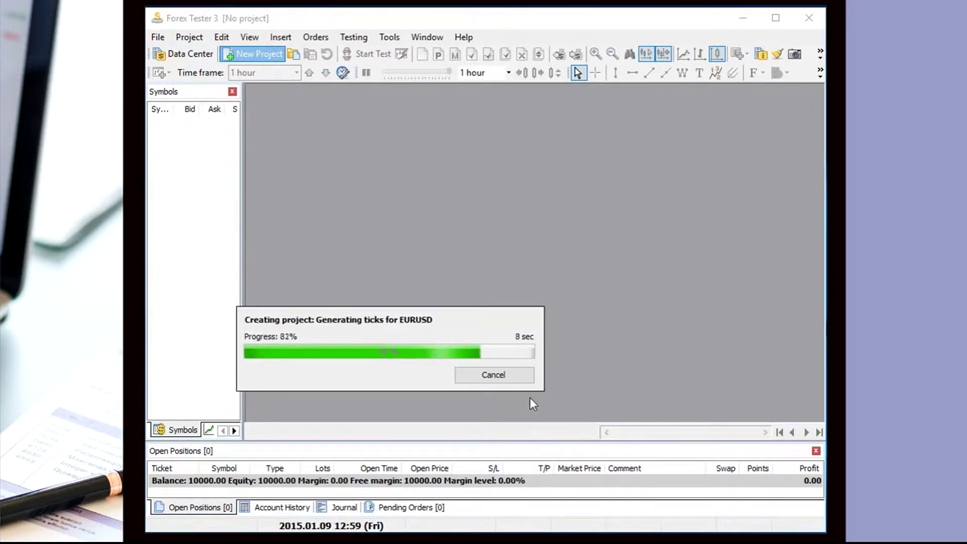
left_click(367, 54)
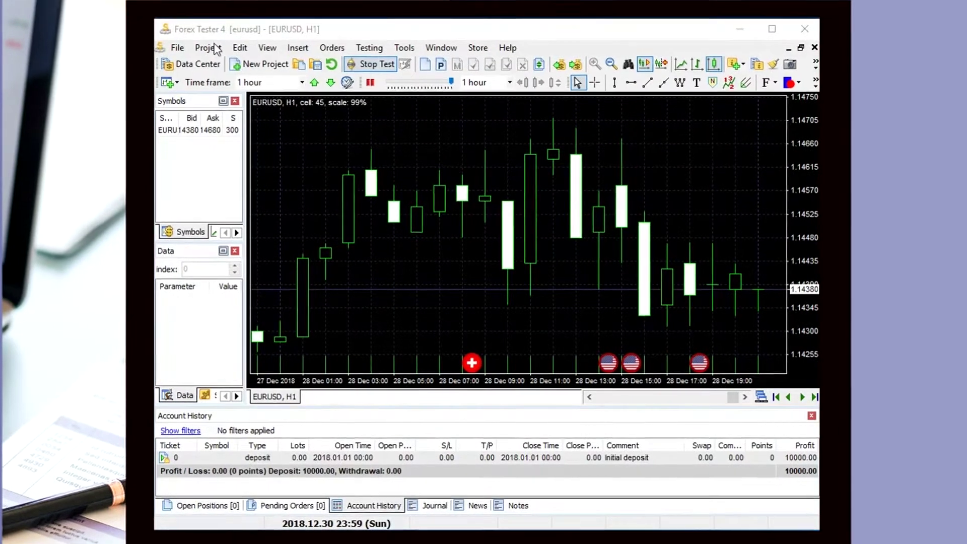
Download and update the EURUSD project's price history, then acknowledge the success message
left_click(204, 43)
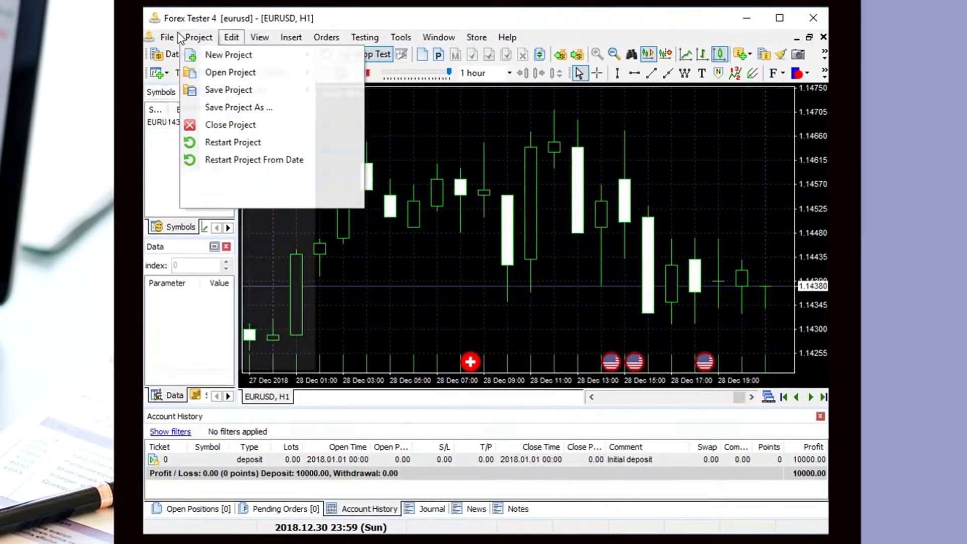
left_click(225, 180)
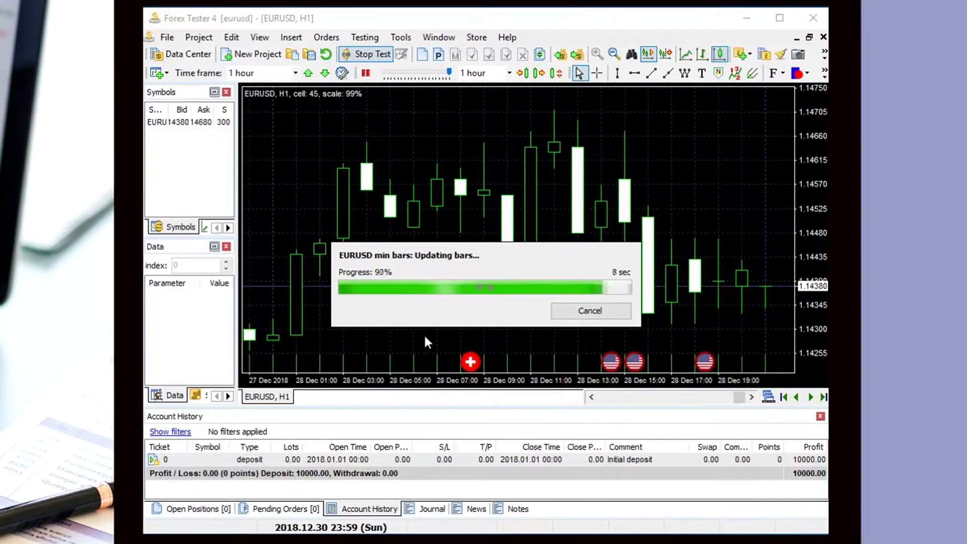
left_click(584, 341)
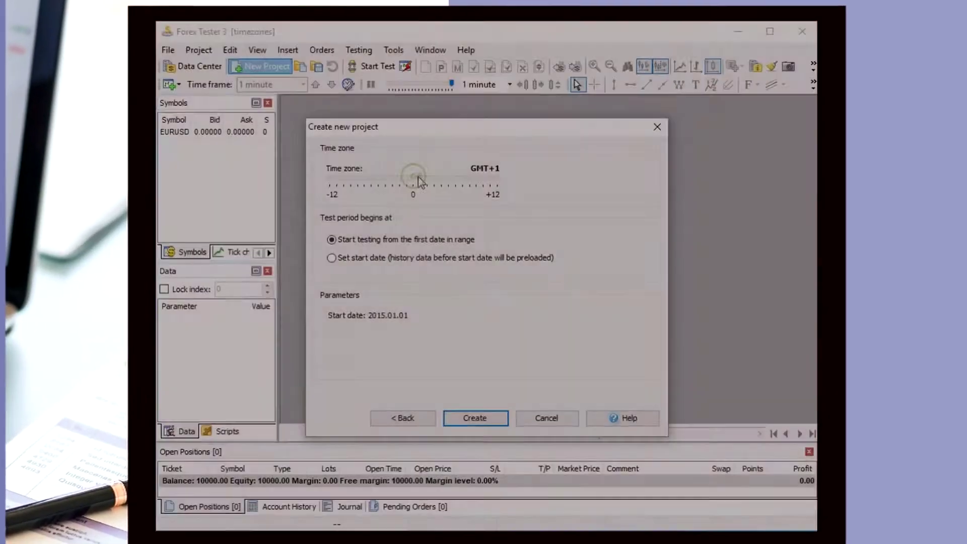
Slide the new project's time zone to GMT-4
left_click_drag(419, 177, 385, 182)
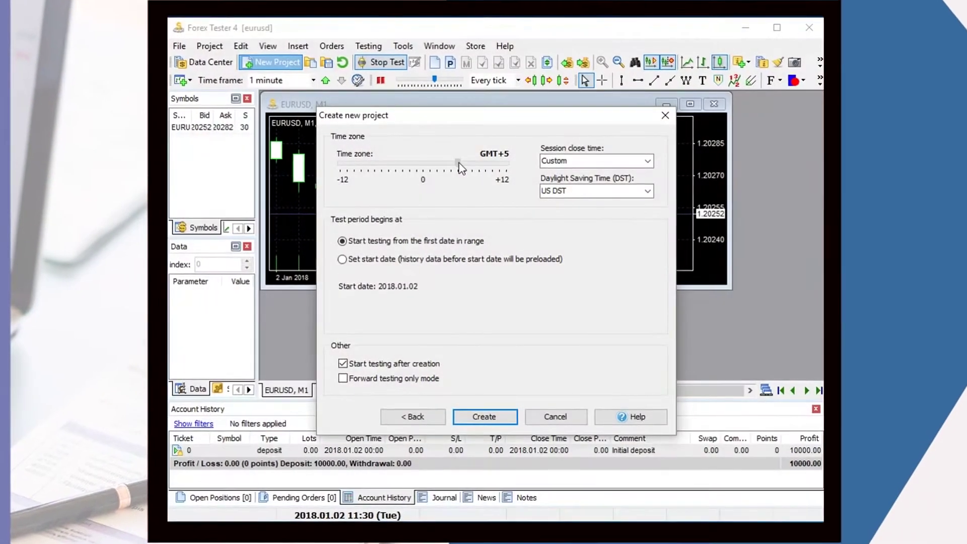
Compare Sydney, Tokyo and London session closes, then create the project with New York close (GMT+2)
left_click_drag(445, 164, 399, 171)
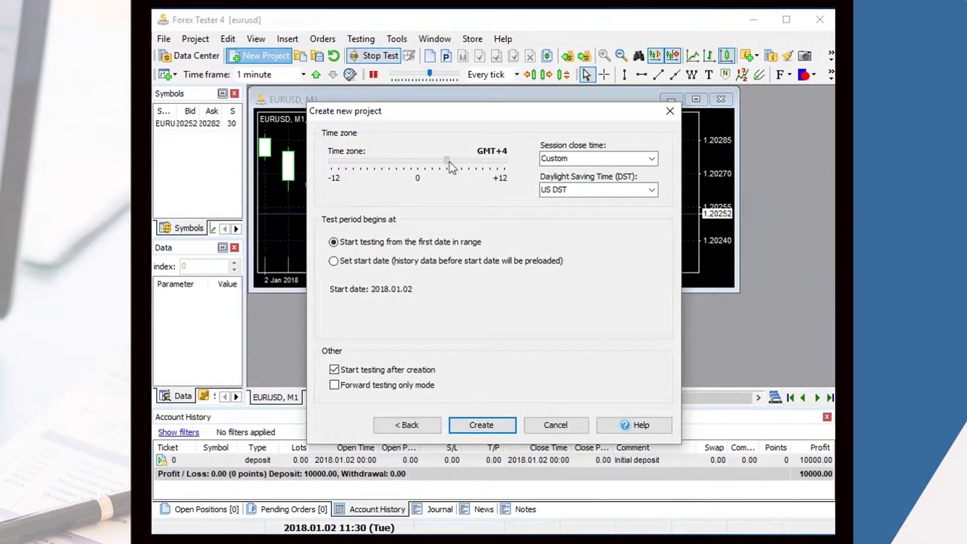
left_click(651, 161)
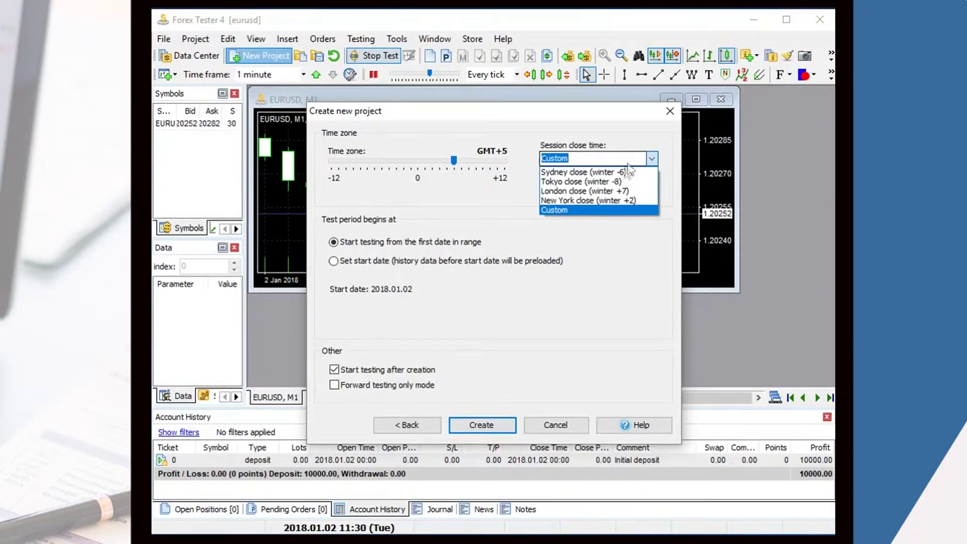
left_click(627, 172)
left_click(652, 160)
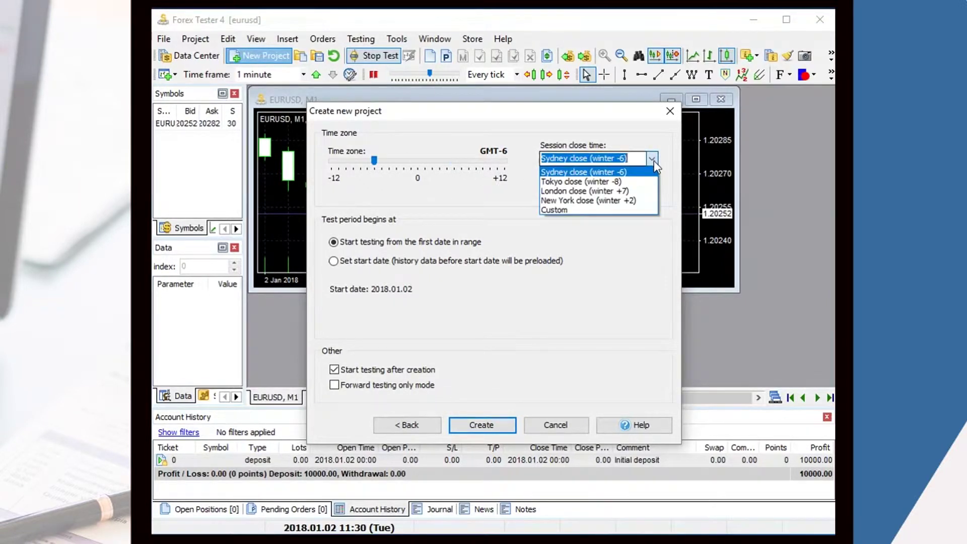
left_click(627, 182)
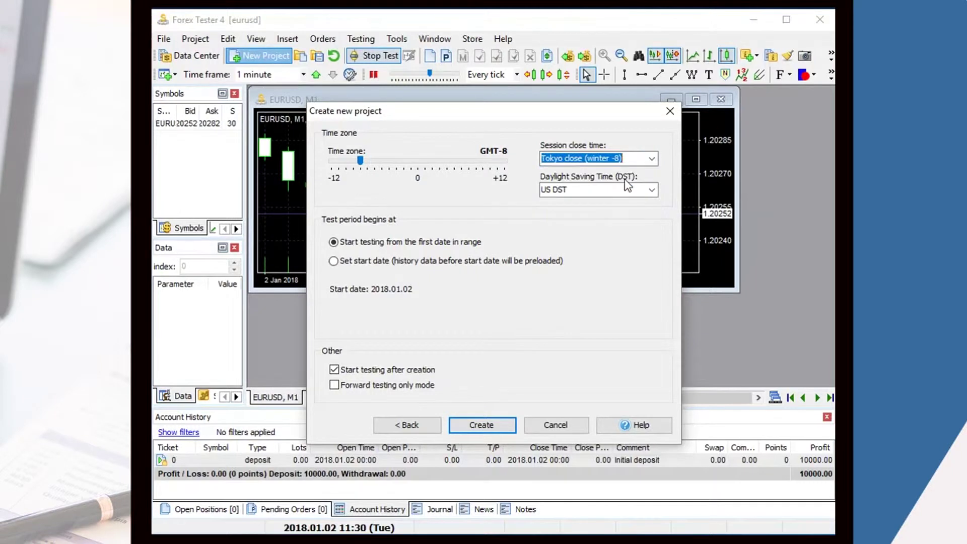
left_click(653, 160)
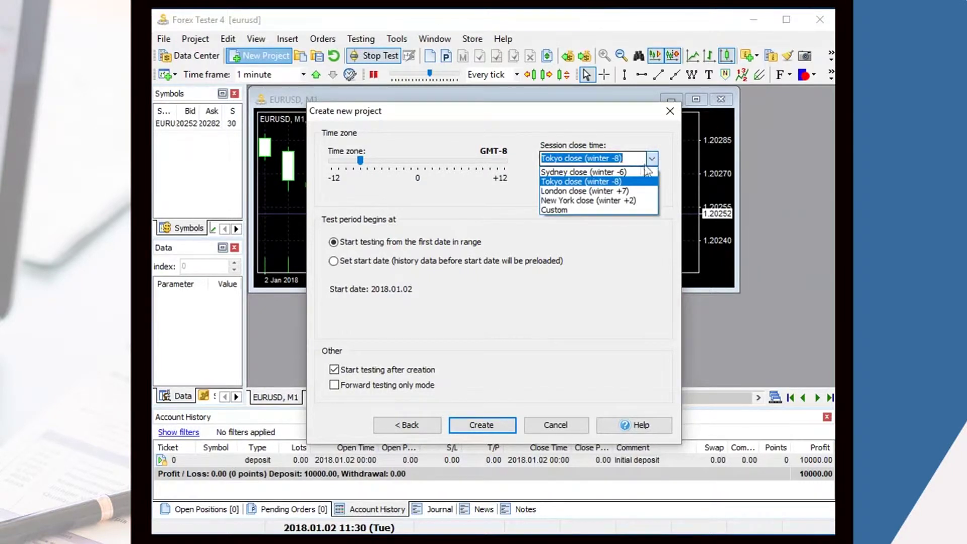
left_click(626, 191)
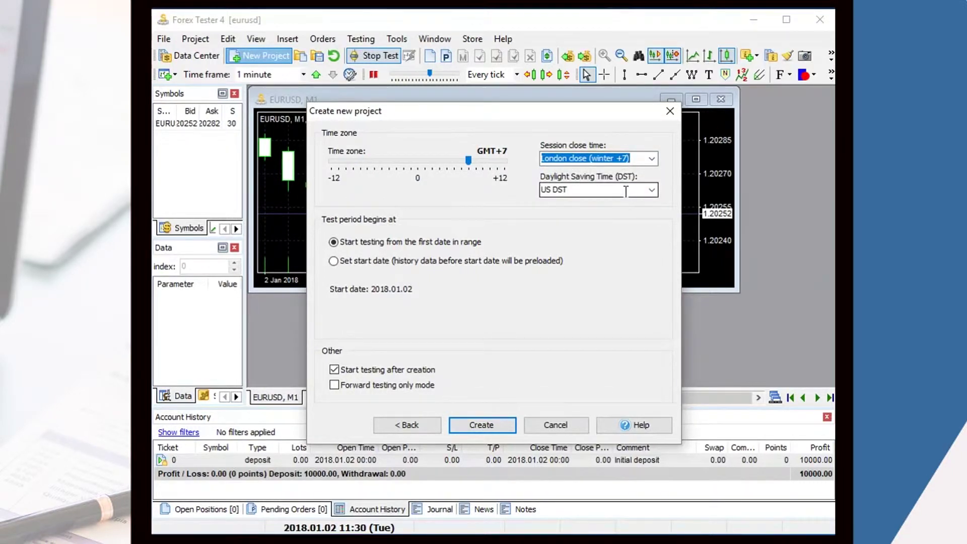
left_click(652, 160)
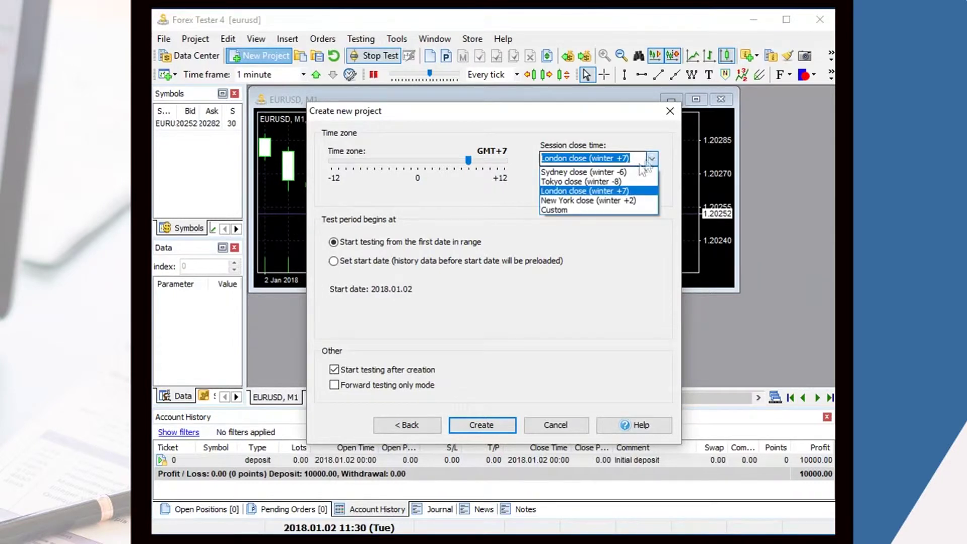
left_click(611, 202)
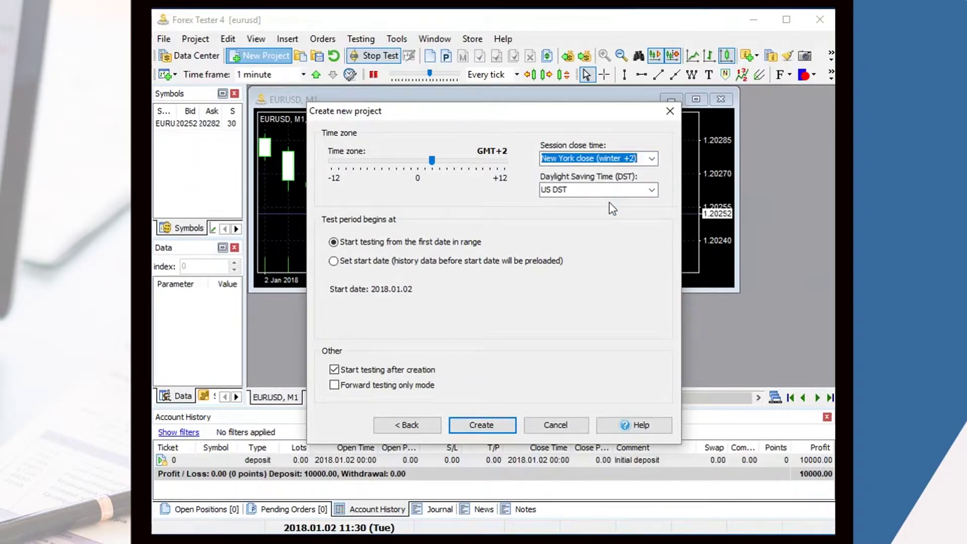
left_click(482, 424)
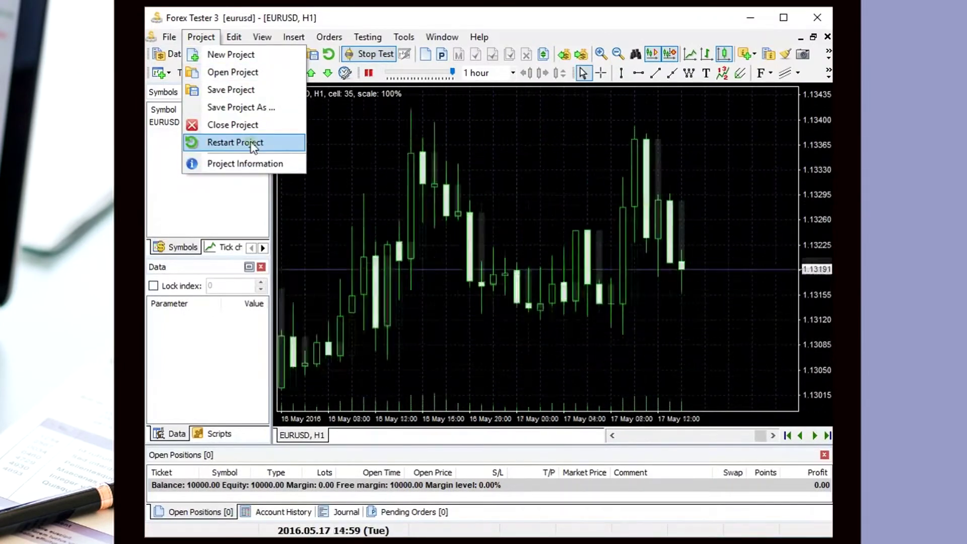
Choose Restart Project so Forex Tester 3 asks to confirm removing all trades
left_click(254, 145)
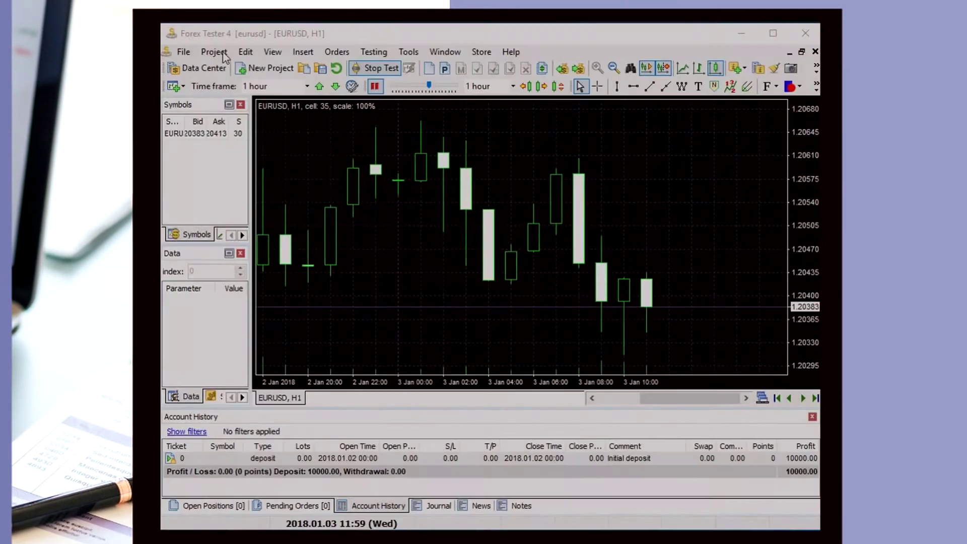
Restart the EURUSD project from 2018.06.26 with 175 preload days
left_click(204, 45)
left_click(242, 158)
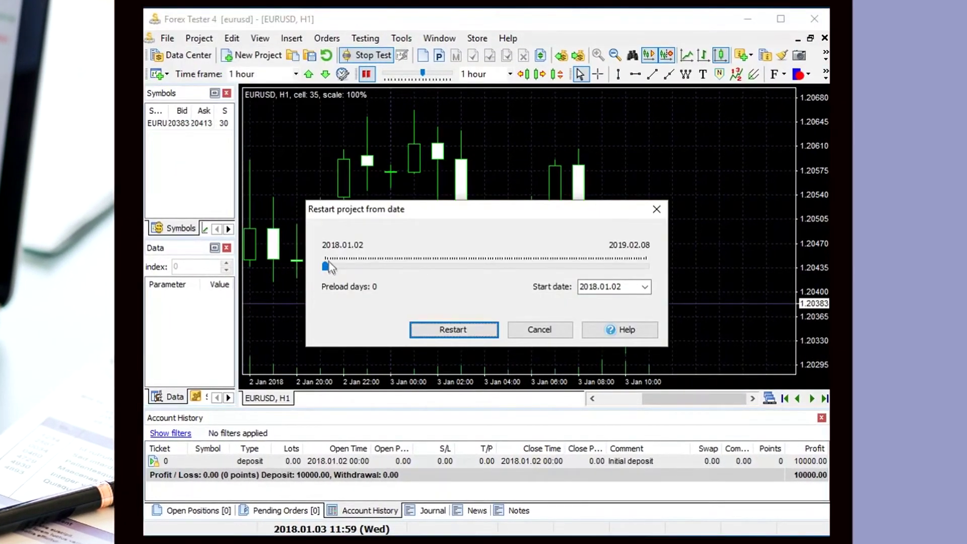
left_click_drag(325, 266, 326, 266)
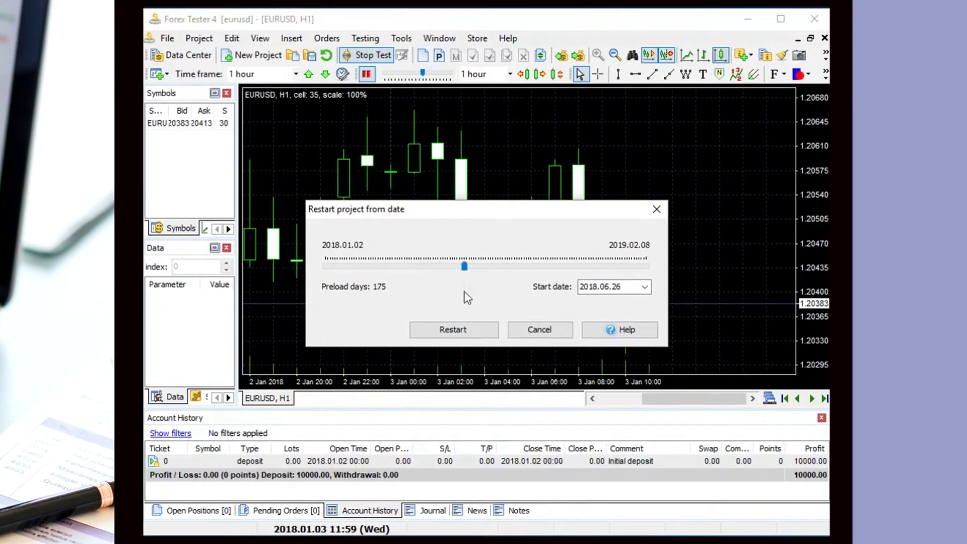
left_click(451, 330)
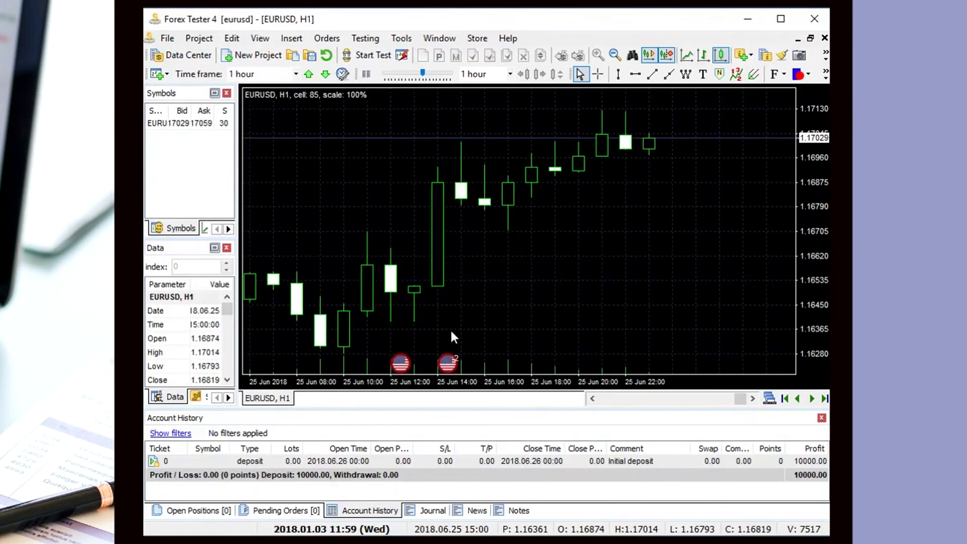